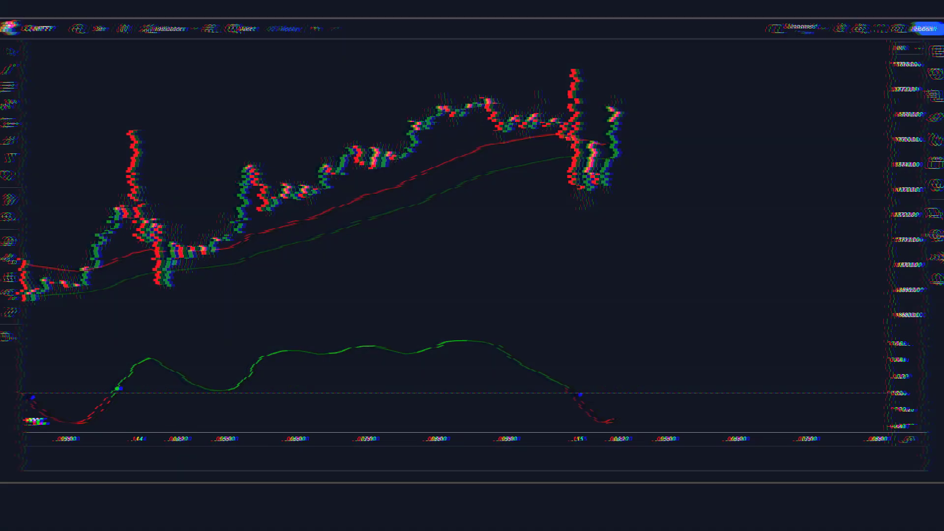
# Place a short position at 18730.40 on the latest 15 June candle, with its stop at 18766.10 and target at 18676.80
pyautogui.click(618, 228)
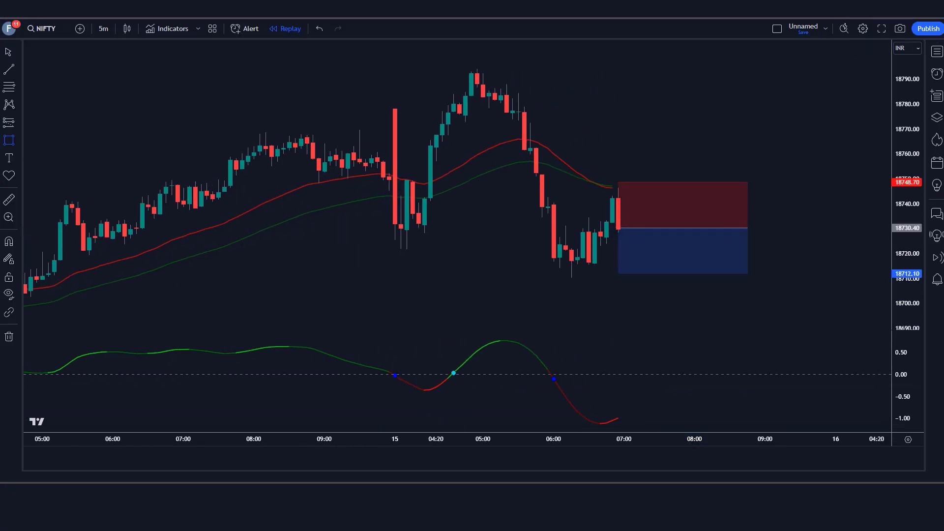
pyautogui.moveTo(620, 183); pyautogui.dragTo(620, 138)
pyautogui.moveTo(618, 273); pyautogui.dragTo(619, 330)
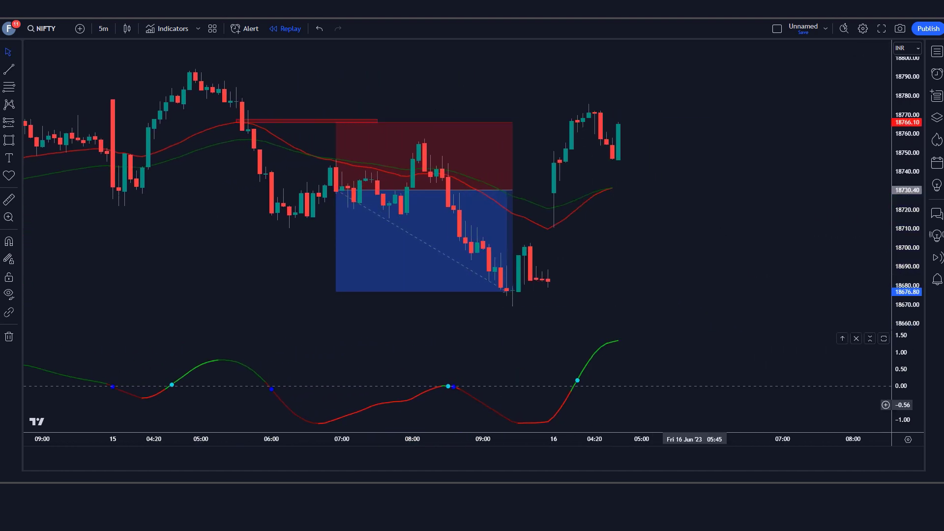
# Place a long position at 18764.30 on the latest 16 June candle, with its stop at 18709.90 and target at 18845.75
pyautogui.click(618, 126)
pyautogui.moveTo(618, 173); pyautogui.dragTo(618, 228)
pyautogui.moveTo(619, 78); pyautogui.dragTo(619, 41)
pyautogui.click(712, 401)
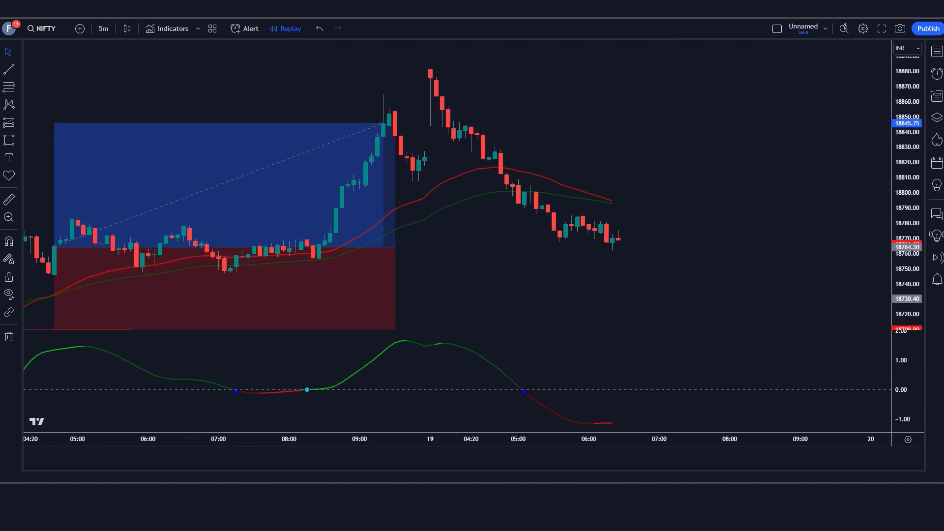
# Place a short position at 18781.05 on the 19 June price action, with its stop at 18817.40 and target at 18725.45
pyautogui.click(618, 240)
pyautogui.moveTo(619, 287); pyautogui.dragTo(619, 330)
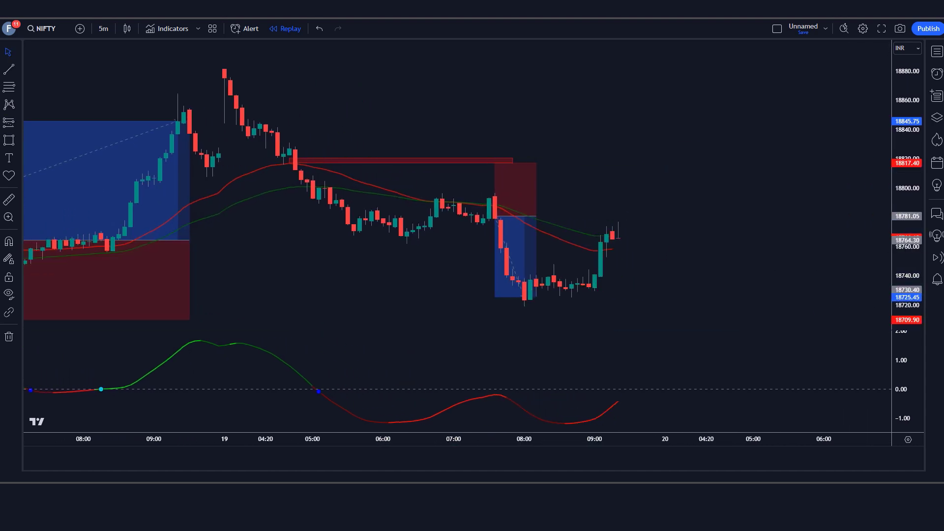
# Place a long position at 18753.45 on the latest candle, with its stop at 18707.00 and target at 18823.35
pyautogui.click(618, 144)
pyautogui.moveTo(619, 192); pyautogui.dragTo(620, 225)
pyautogui.moveTo(620, 97); pyautogui.dragTo(619, 49)
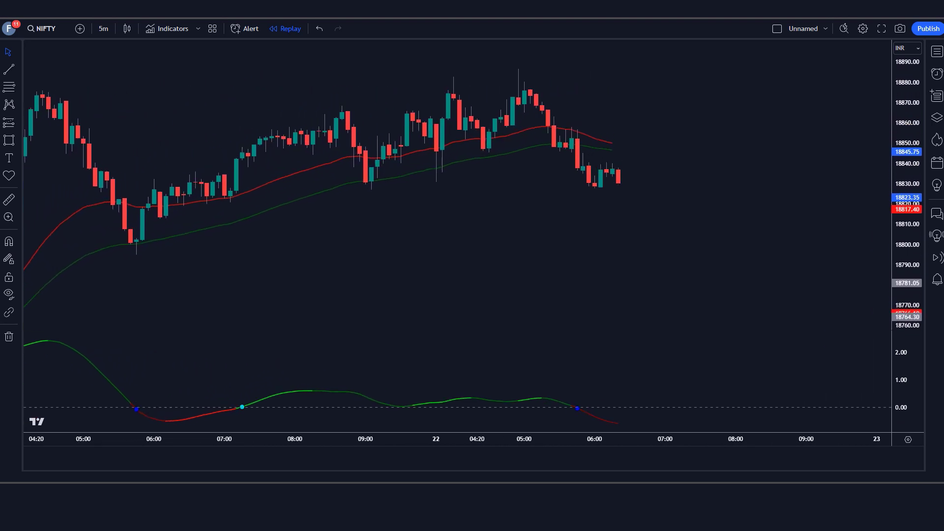
# Place a short position at the latest candle after the 22 June decline and extend its target downward
pyautogui.click(618, 217)
pyautogui.moveTo(618, 262); pyautogui.dragTo(618, 331)
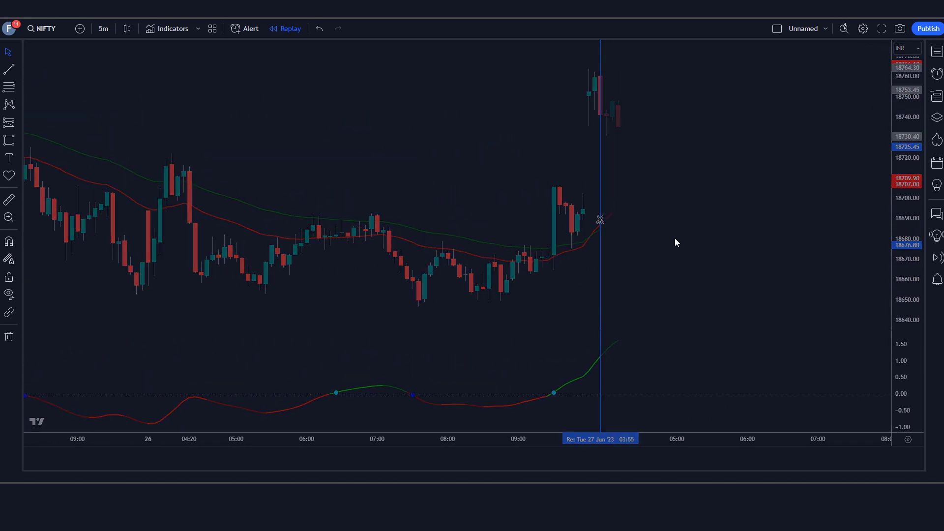
# Start the replay from 27 June 03:55 and place a long position at 18746.90 with its stop at 18669.15
pyautogui.click(600, 220)
pyautogui.click(618, 103)
pyautogui.moveTo(618, 148); pyautogui.dragTo(618, 261)
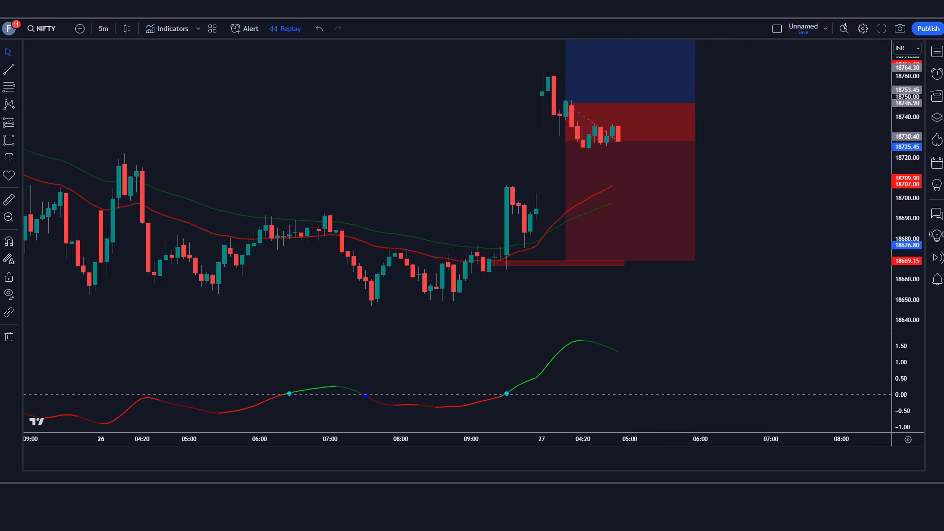
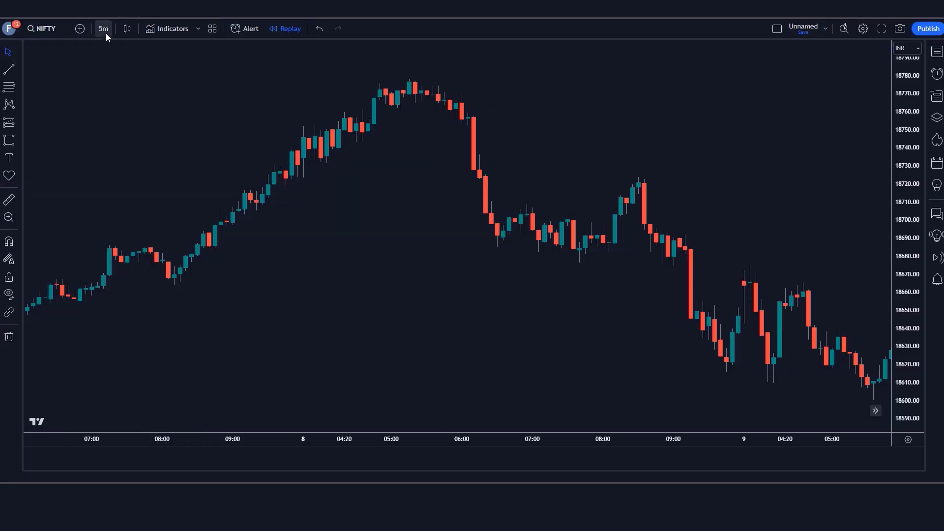
# Set the NIFTY chart to the 5-minute interval and add the first Gunbot community script to it
pyautogui.click(106, 34)
pyautogui.click(103, 176)
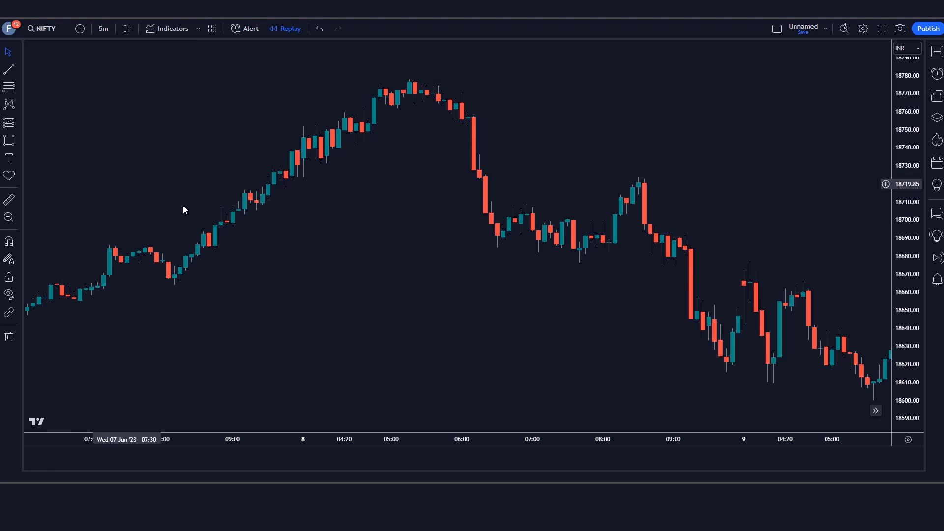
pyautogui.click(176, 31)
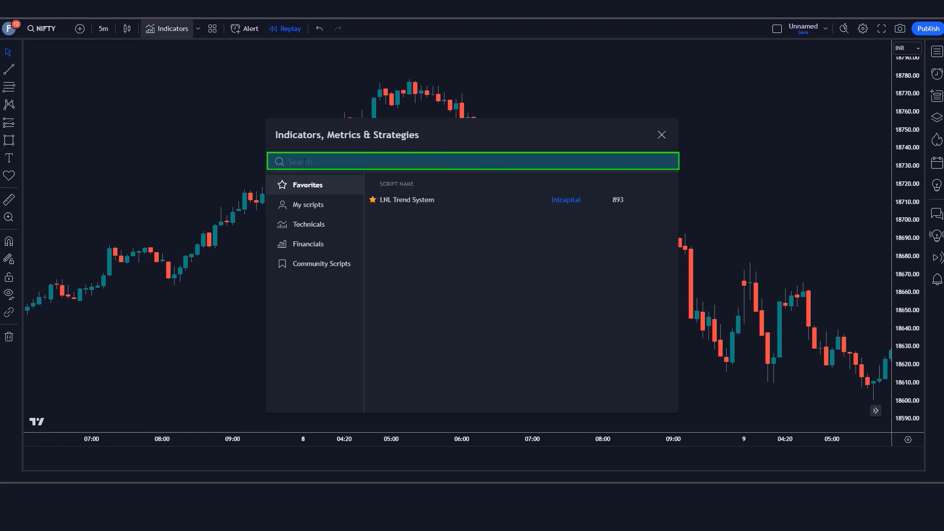
pyautogui.write('Gunbot')
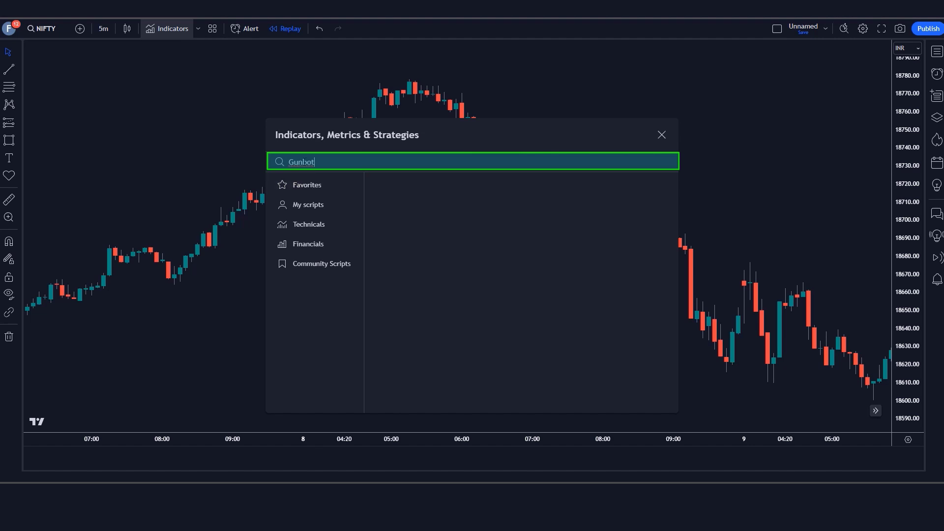
pyautogui.click(435, 203)
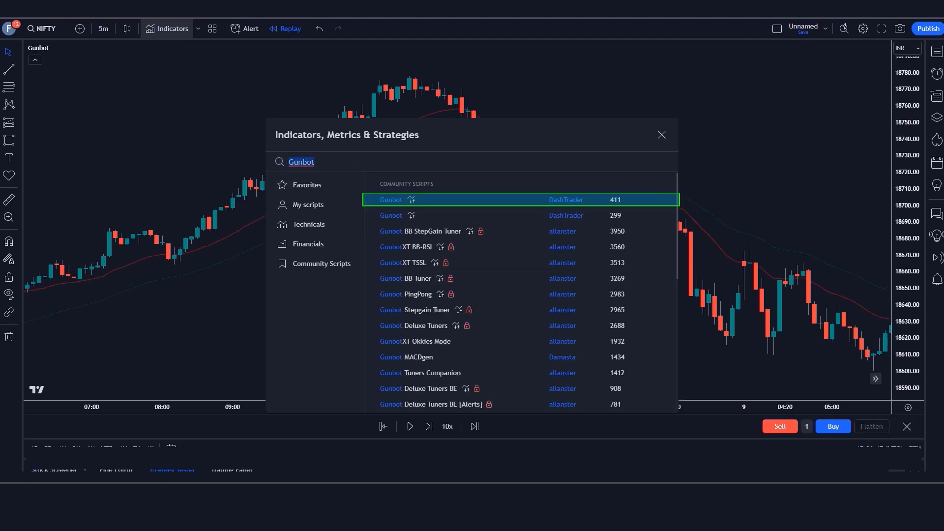
pyautogui.press('Escape')
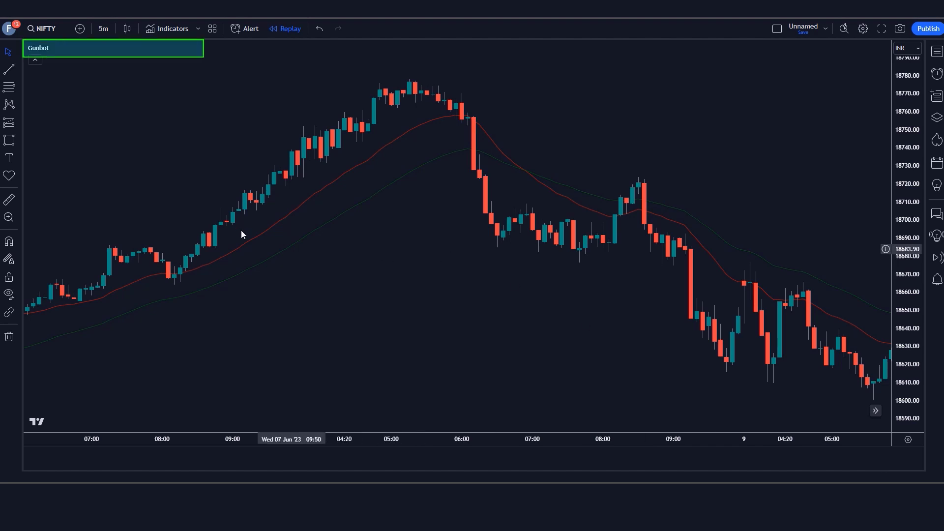
# Set the Gunbot indicator's fast EMA1 to 20 candles and slow EMA2 to 30 candles, and apply the settings
pyautogui.click(71, 47)
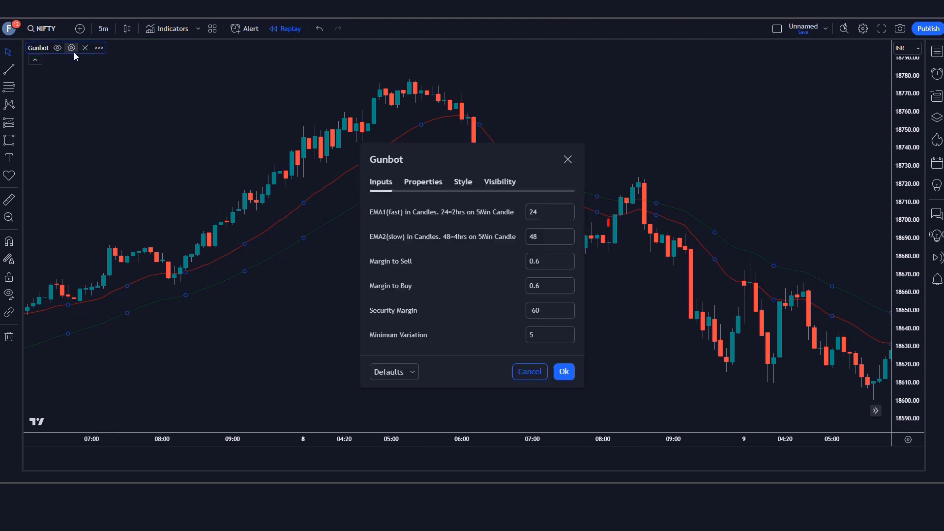
pyautogui.click(538, 217)
pyautogui.press('BackSpace')
pyautogui.press('BackSpace')
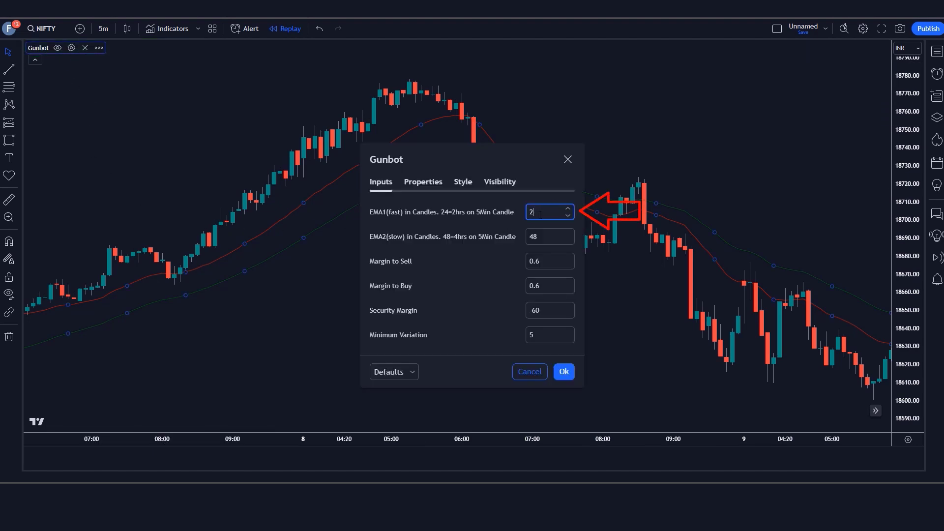
pyautogui.write('20')
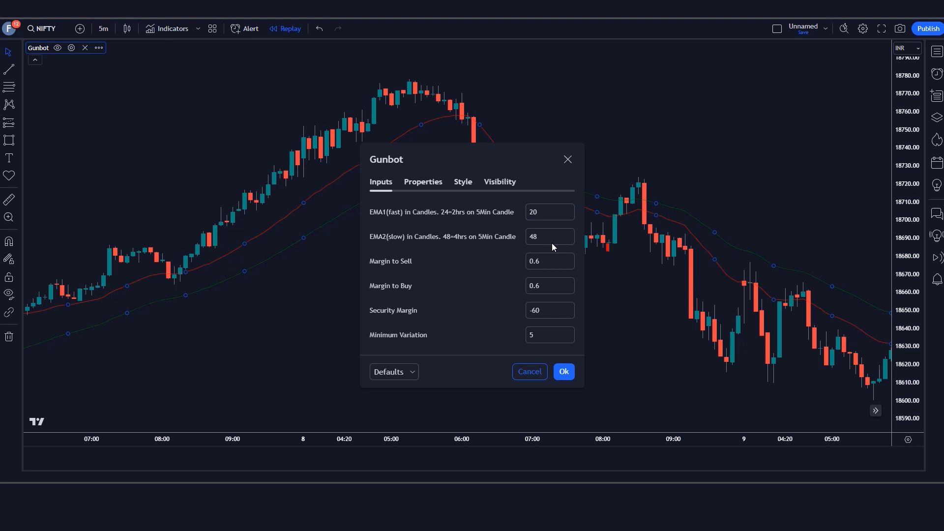
pyautogui.click(550, 238)
pyautogui.press('BackSpace')
pyautogui.press('BackSpace')
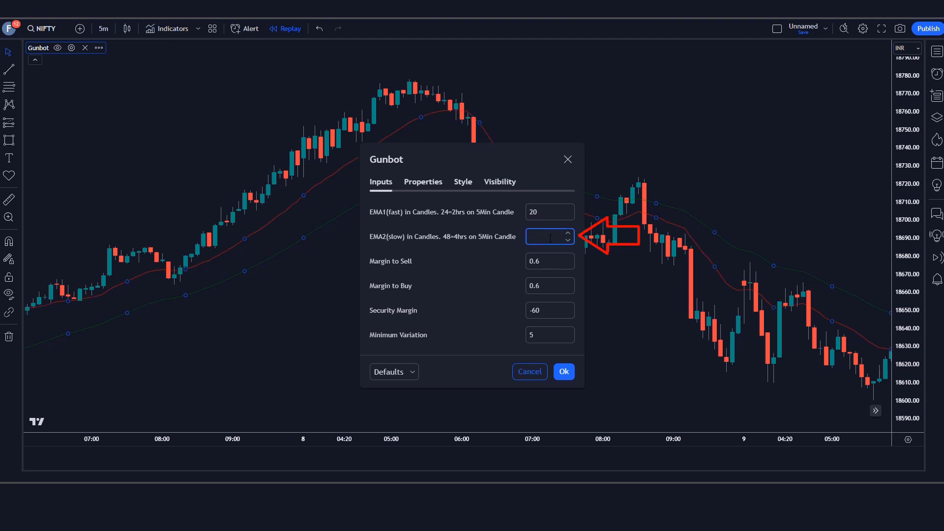
pyautogui.write('30')
pyautogui.press('Return')
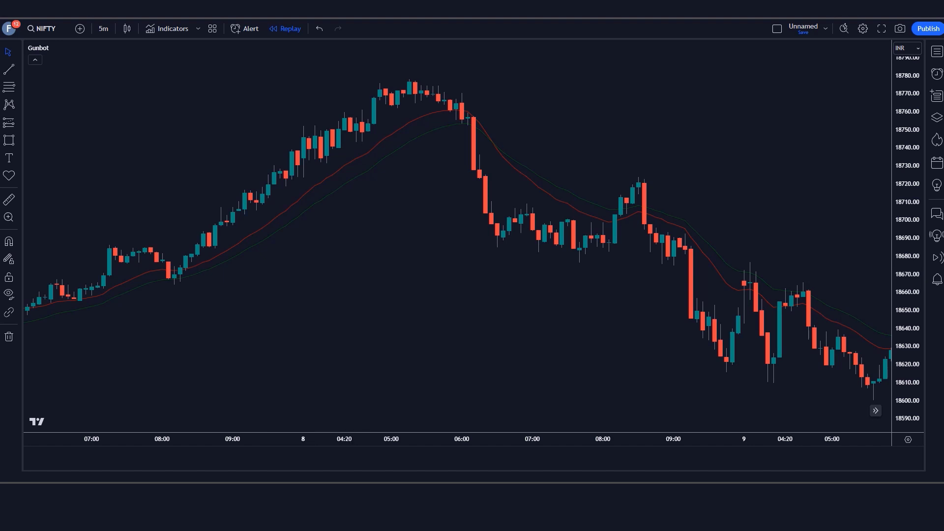
# Add the TRIX Histogram R1-12 community indicator to the chart
pyautogui.click(175, 31)
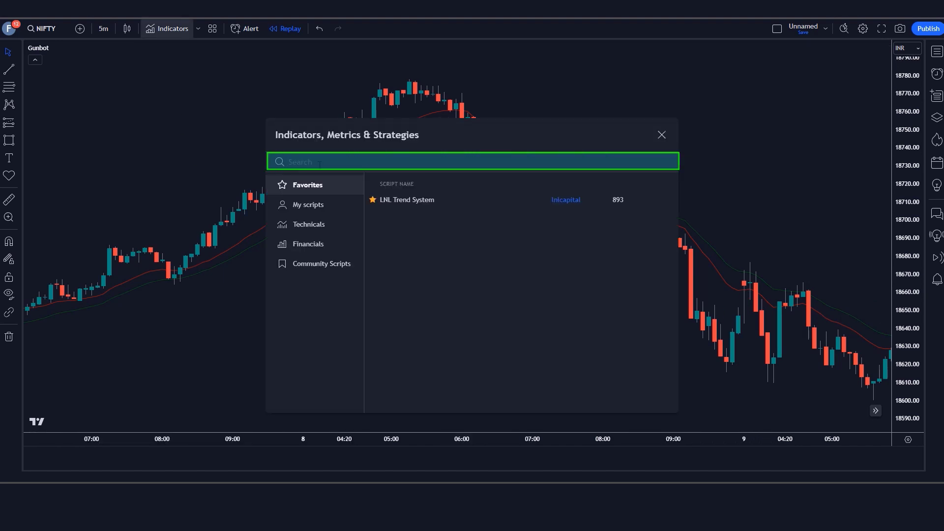
pyautogui.write('TRIX Histogram R1-12')
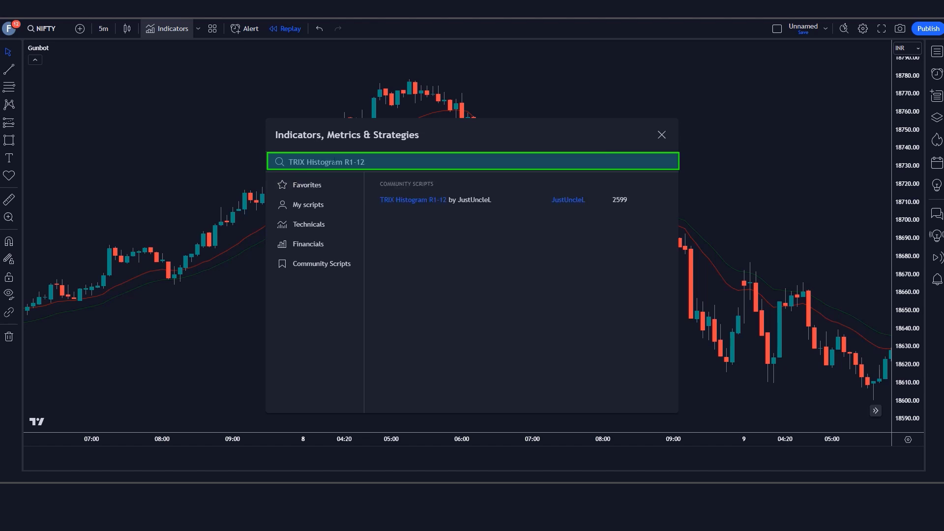
pyautogui.click(435, 205)
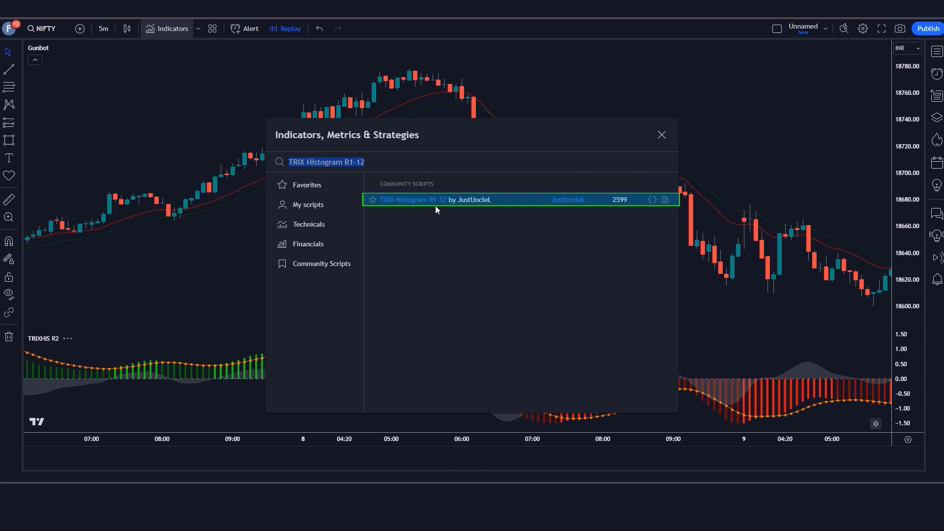
pyautogui.click(662, 134)
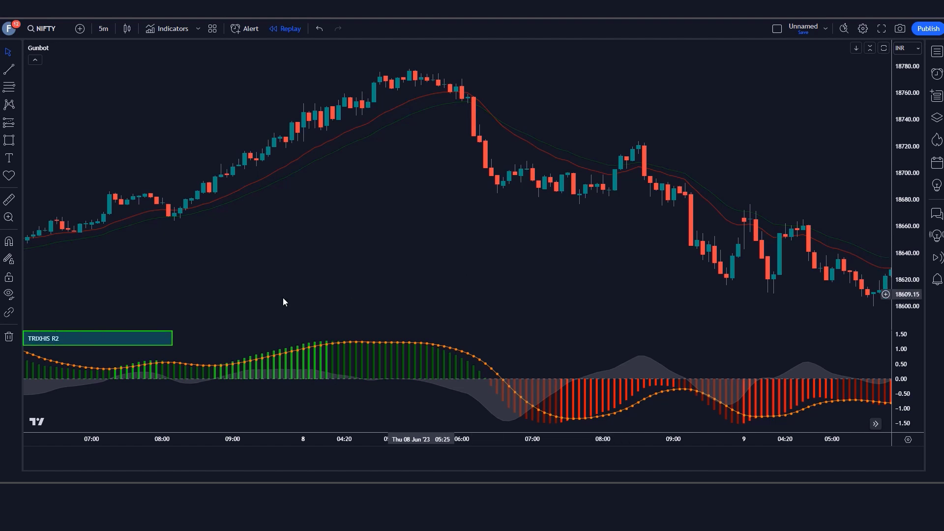
# Set the TRIXHIS R2 indicator's TRIX length to 10 and its Signal Length to 5
pyautogui.click(80, 338)
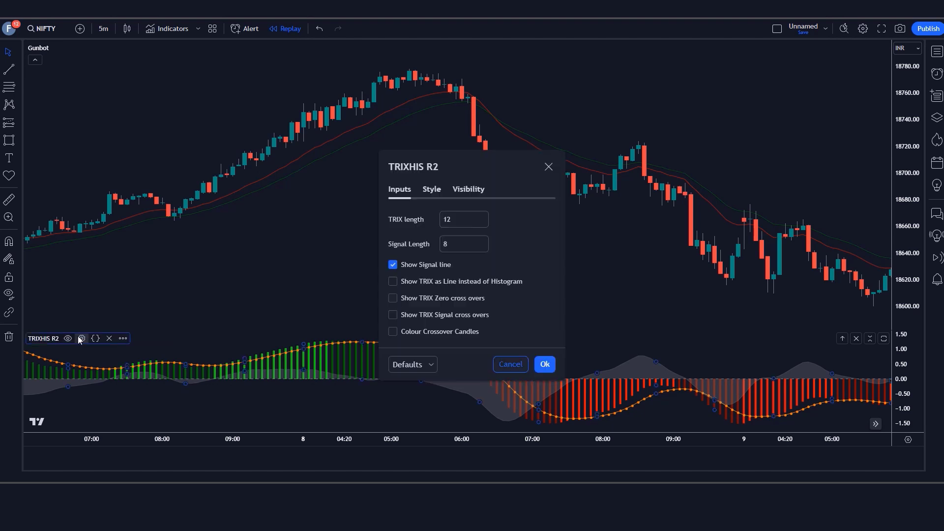
pyautogui.click(468, 218)
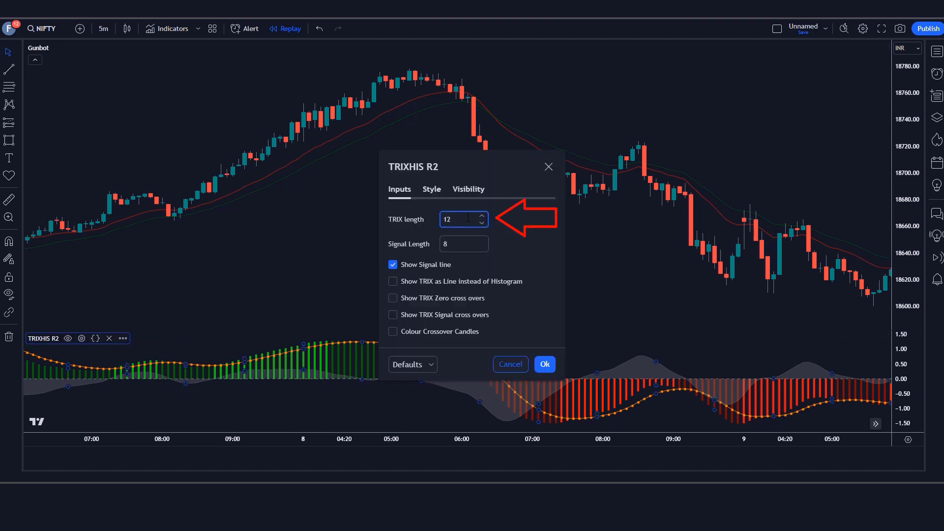
pyautogui.press('BackSpace')
pyautogui.press('BackSpace')
pyautogui.write('10')
pyautogui.click(511, 238)
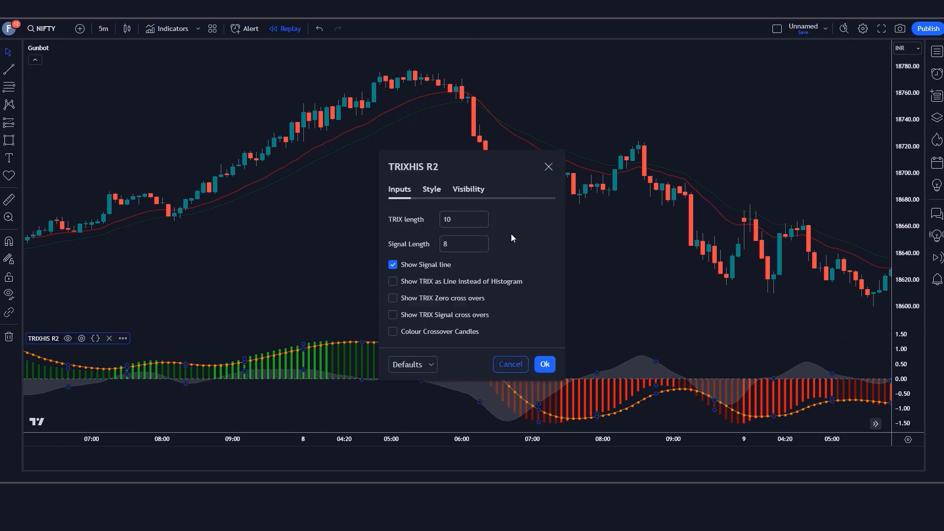
pyautogui.click(465, 243)
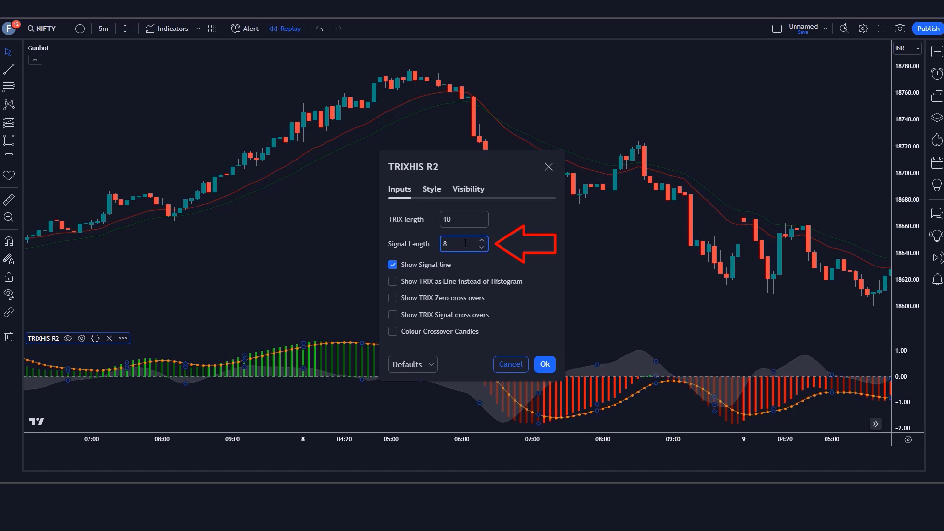
pyautogui.press('BackSpace')
pyautogui.write('5')
pyautogui.click(522, 262)
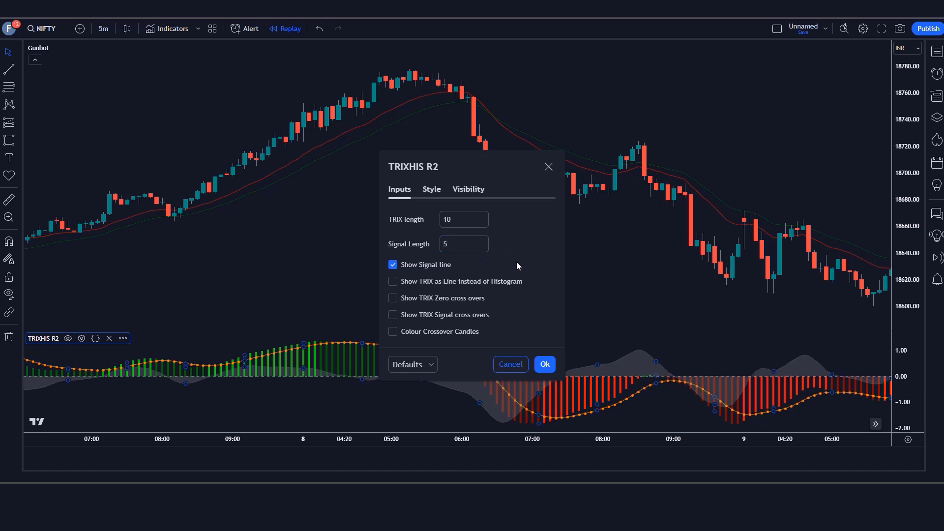
# Hide the TRIX signal line, show TRIX as a line instead of a histogram with zero cross overs, and apply the settings
pyautogui.click(393, 265)
pyautogui.click(392, 281)
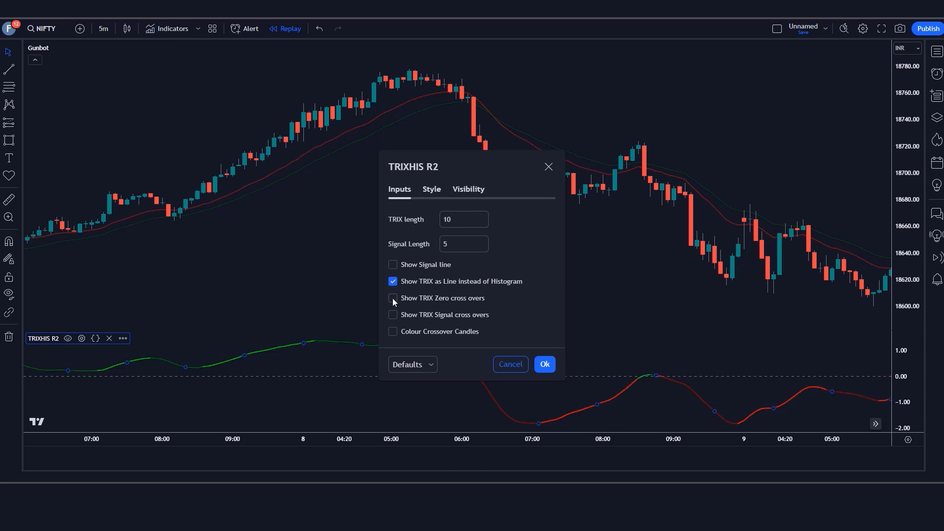
pyautogui.click(545, 364)
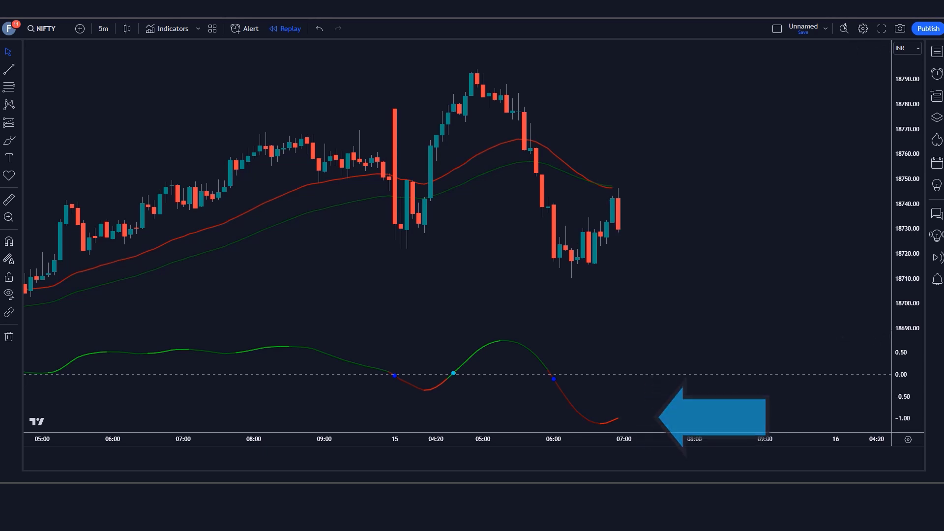
# Place a short position at 18730.40 on the 15 June 06:55 candle and mark the red EMA's recent peak with a thin rectangle from 05:30 to 07:30
pyautogui.click(619, 228)
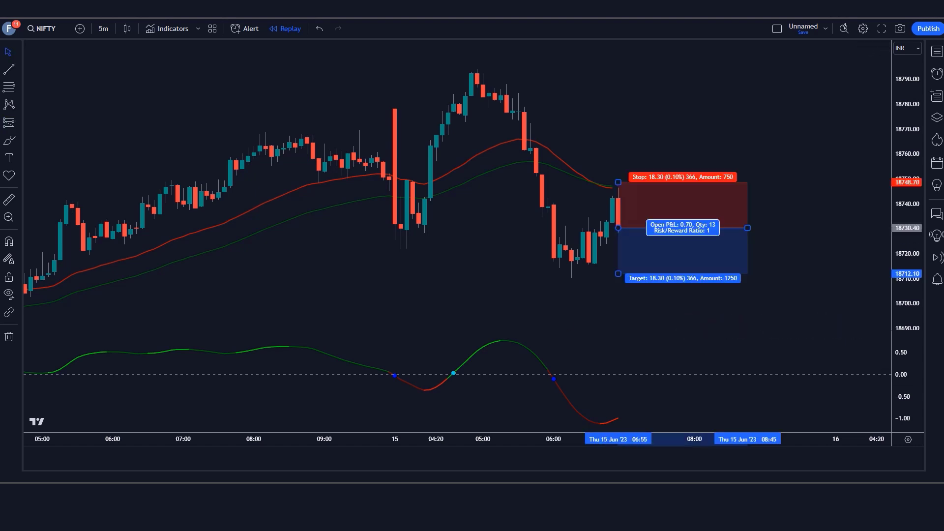
pyautogui.hotkey('alt', 'shift', 'r')
pyautogui.click(518, 140)
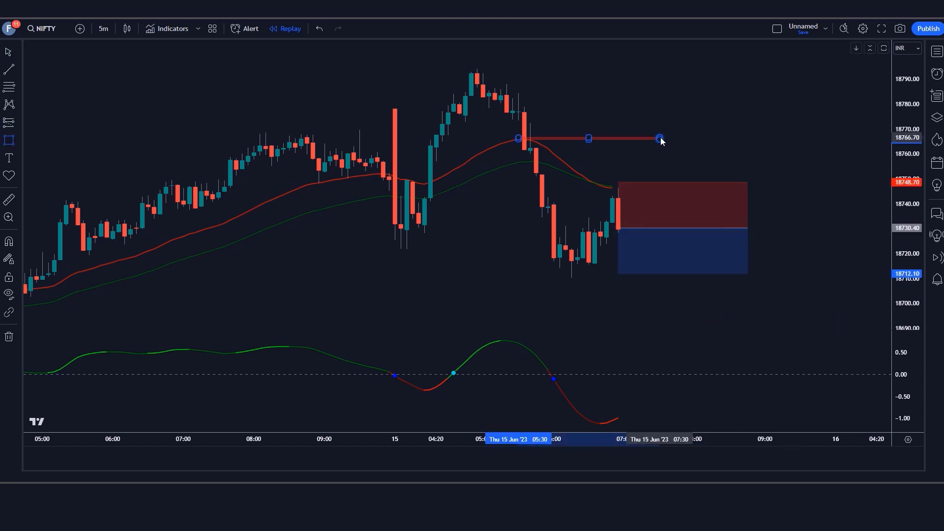
pyautogui.click(659, 137)
# Move the short position's stop to the marked EMA peak at 18766.10 and lower its target for a risk/reward ratio of 1.5
pyautogui.moveTo(633, 183); pyautogui.dragTo(633, 140)
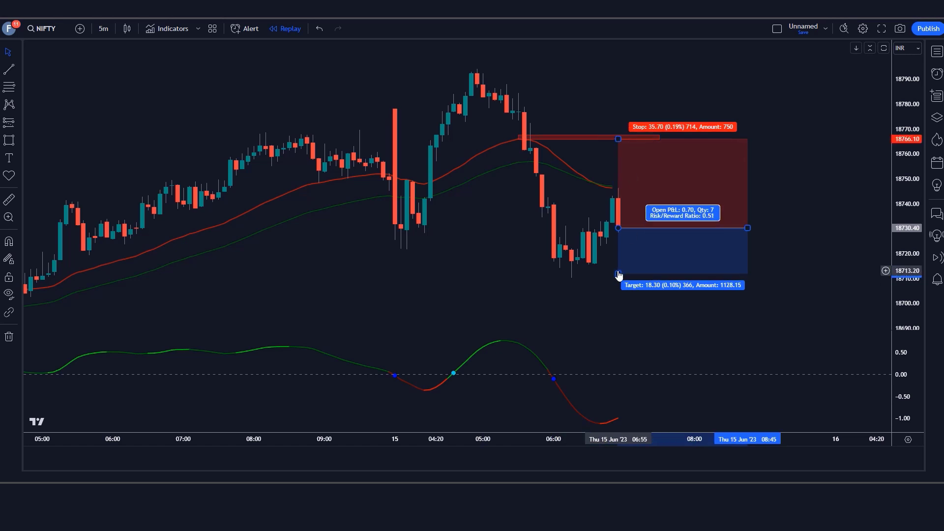
pyautogui.moveTo(618, 273); pyautogui.dragTo(633, 391)
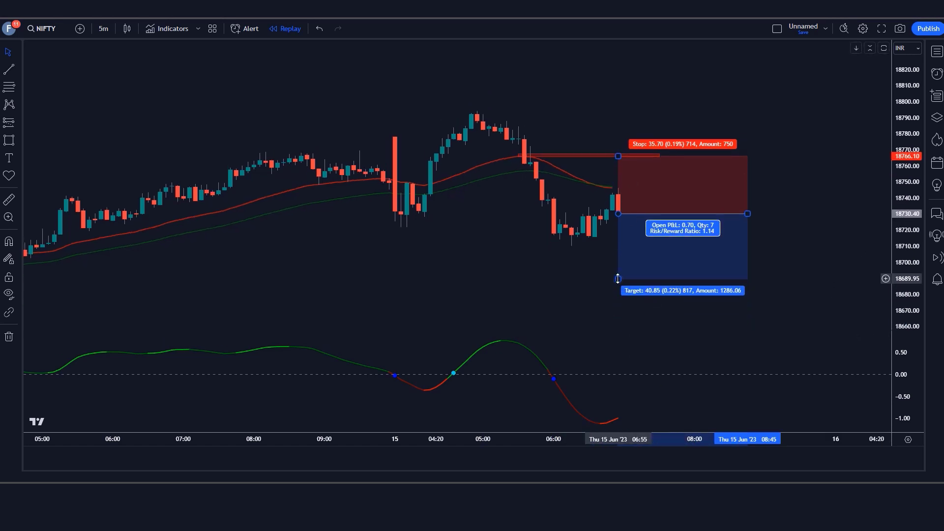
pyautogui.moveTo(900, 279); pyautogui.dragTo(900, 297)
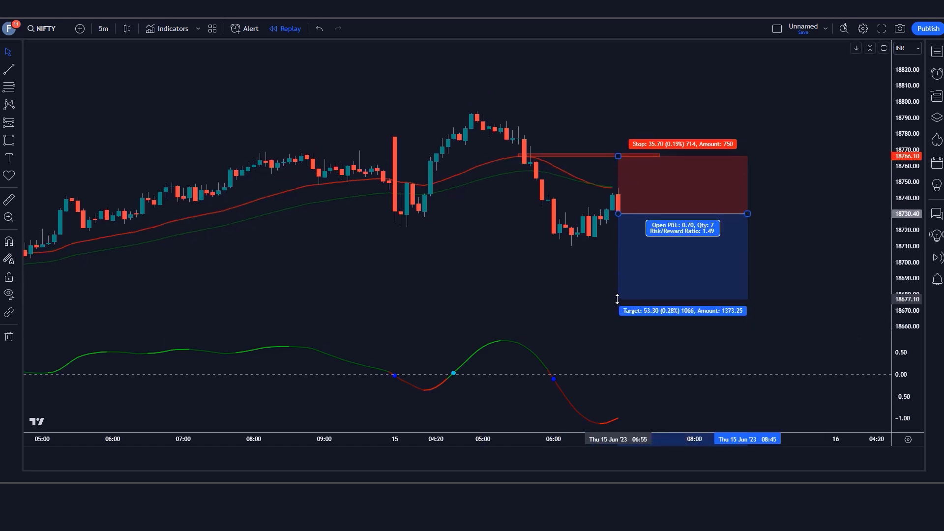
pyautogui.click(824, 266)
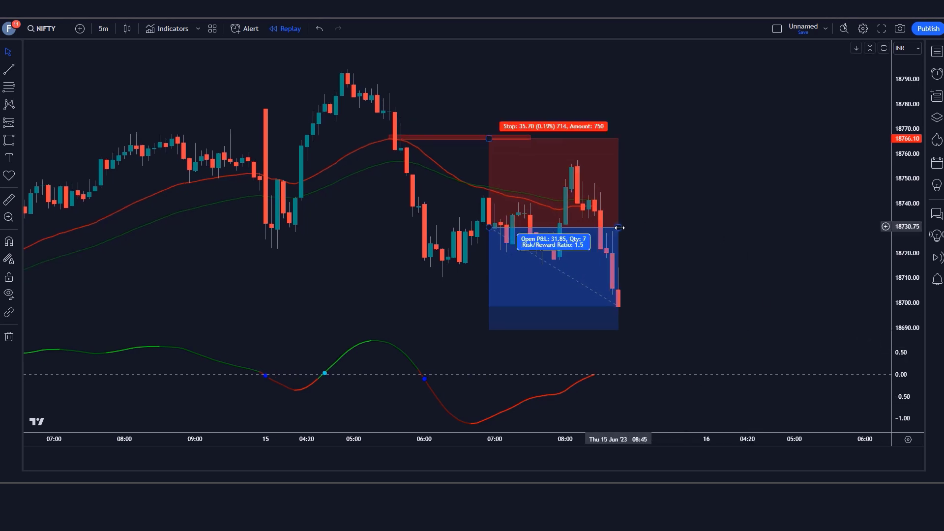
# Resize the short position's right edge so it spans the replayed candles and ends at about 09:25 on 15 June
pyautogui.moveTo(621, 216); pyautogui.dragTo(732, 226)
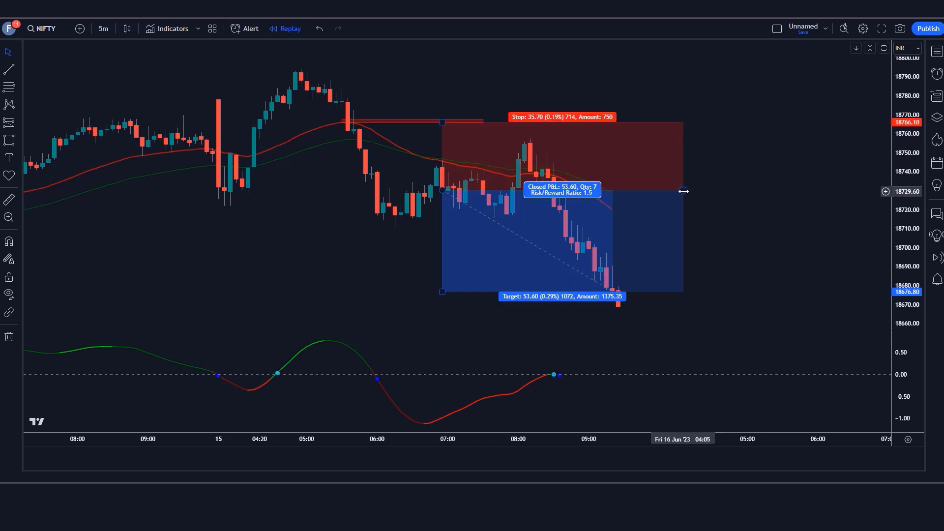
pyautogui.moveTo(684, 231); pyautogui.dragTo(618, 270)
pyautogui.click(688, 251)
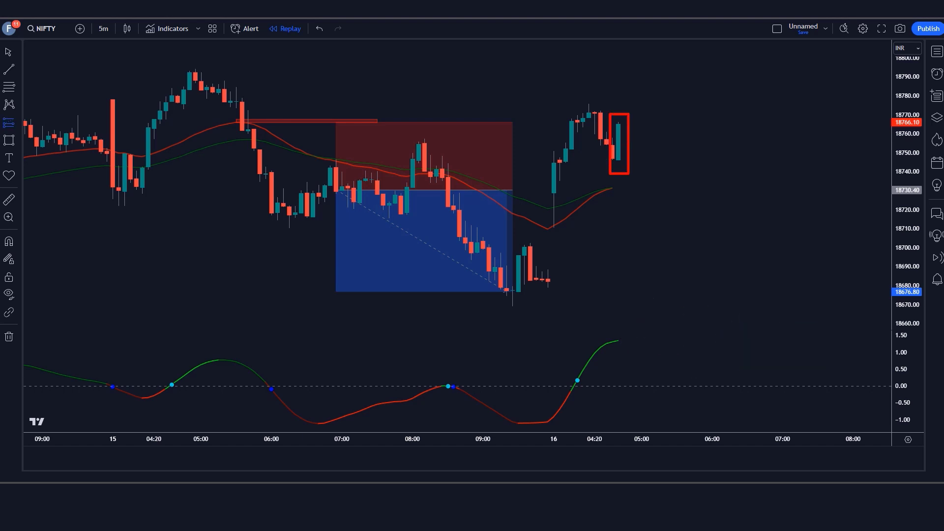
# Place a long position at 18764.30 on the 16 June 04:40 candle and mark the red EMA's recent low with a thin rectangle
pyautogui.click(618, 125)
pyautogui.hotkey('alt', 'shift', 'r')
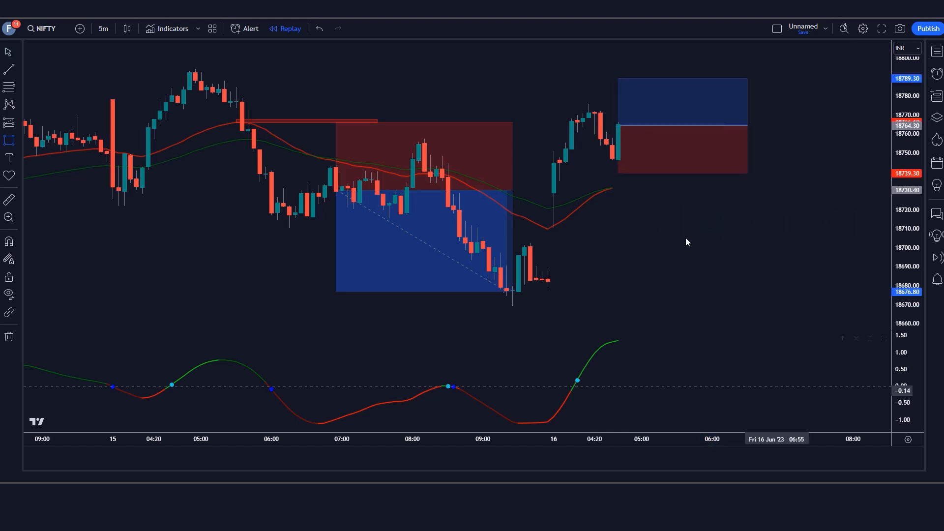
pyautogui.moveTo(548, 228); pyautogui.dragTo(695, 230)
# Move the long position's stop to the marked EMA low at 18709.90 and raise its target to 18845.75
pyautogui.moveTo(618, 174); pyautogui.dragTo(618, 229)
pyautogui.moveTo(618, 78); pyautogui.dragTo(618, 59)
pyautogui.click(902, 324)
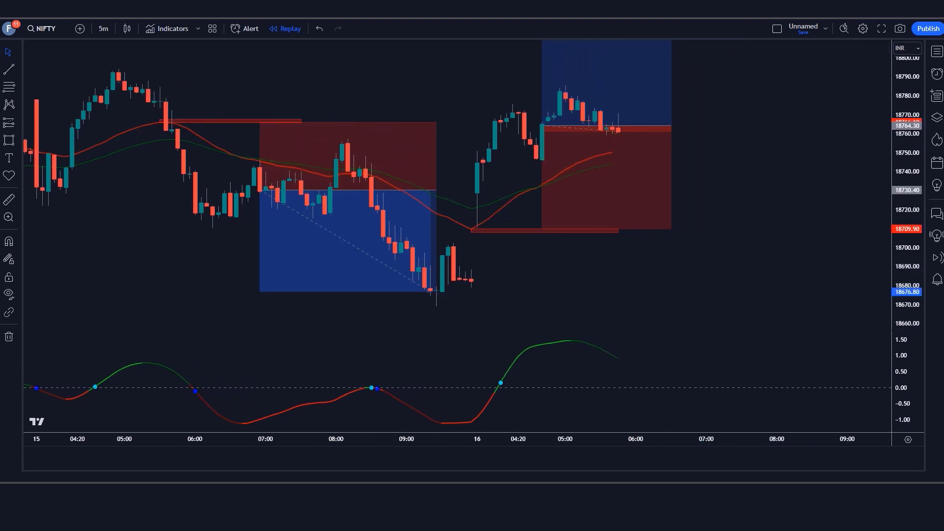
# Resize the long position's right edge through the replayed candles so it ends at about 09:30 on 16 June
pyautogui.moveTo(618, 125); pyautogui.dragTo(766, 126)
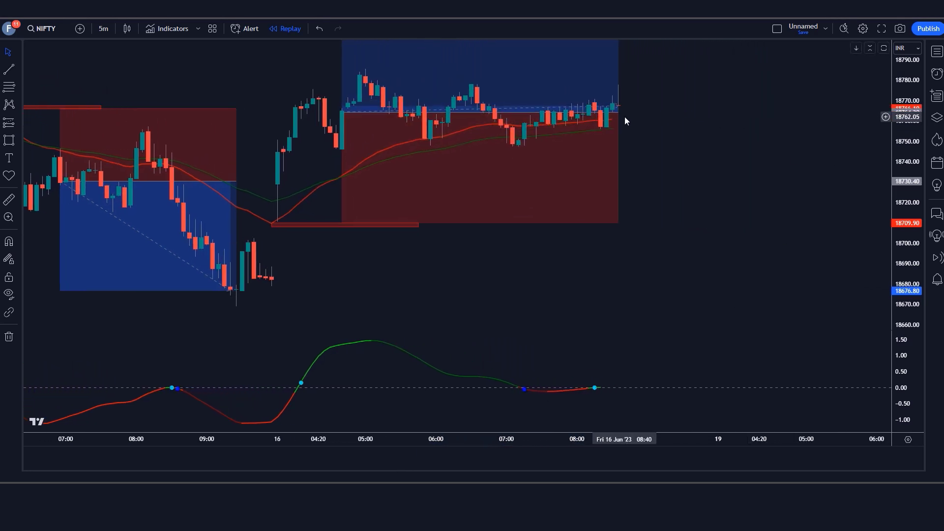
pyautogui.moveTo(618, 112); pyautogui.dragTo(789, 112)
pyautogui.click(831, 175)
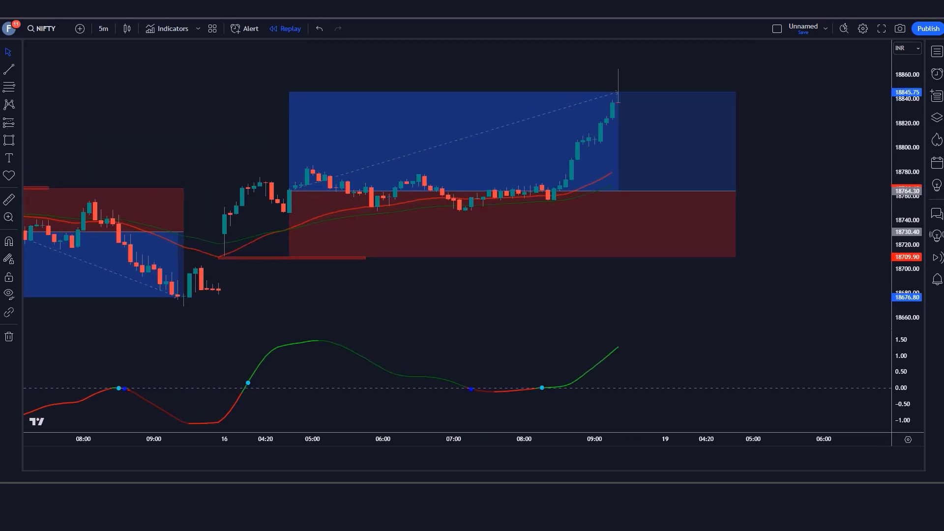
pyautogui.moveTo(725, 191); pyautogui.dragTo(618, 192)
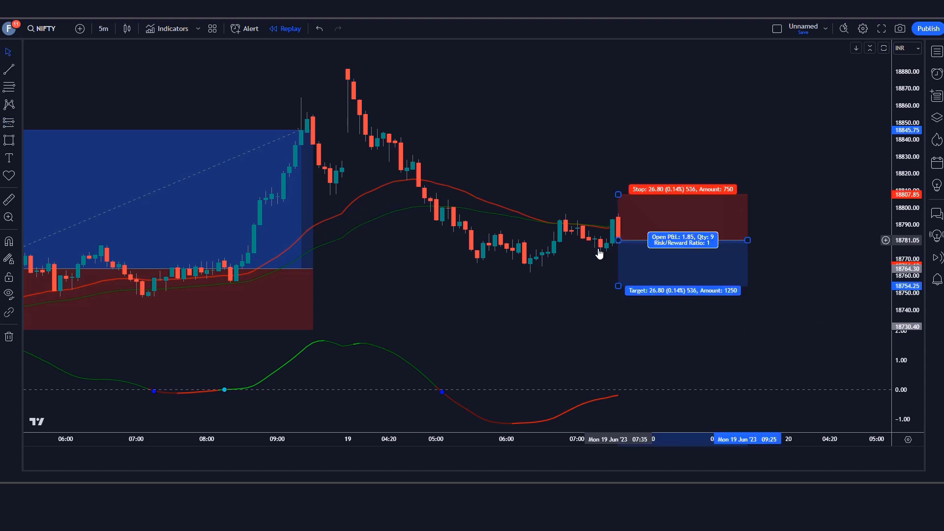
# Place a short position at 18781.05 on the 19 June 07:35 candle, with its stop at 18817.40 on a thin rectangle marking the red EMA's peak
pyautogui.click(618, 240)
pyautogui.hotkey('alt', 'shift', 'r')
pyautogui.moveTo(411, 177); pyautogui.dragTo(626, 181)
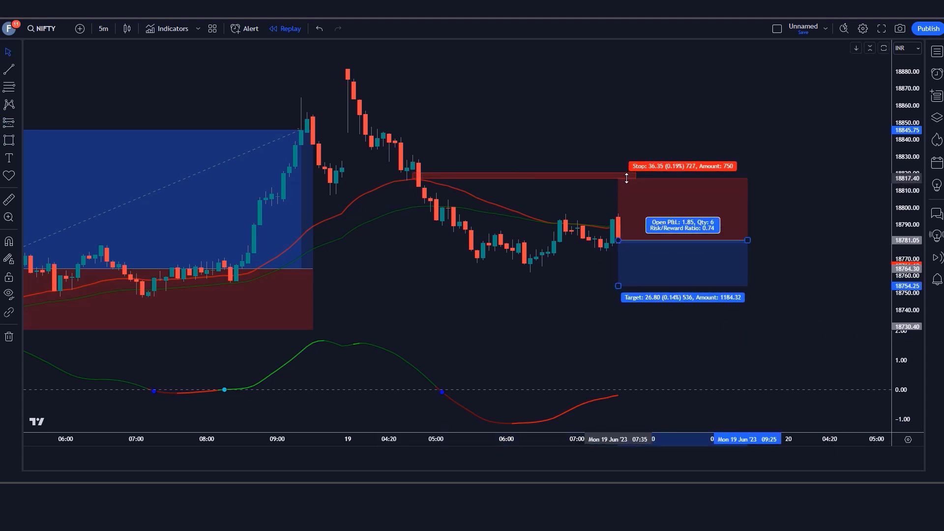
# Lower the short position's target to 18725.45 for a risk/reward ratio of 1.53 and shorten it to end at about 08:15 on 19 June
pyautogui.moveTo(619, 288); pyautogui.dragTo(617, 317)
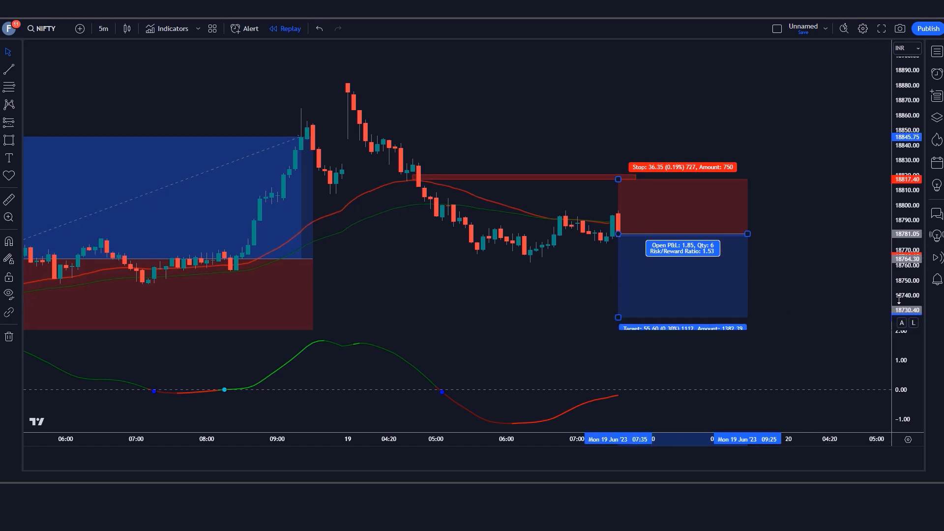
pyautogui.click(843, 263)
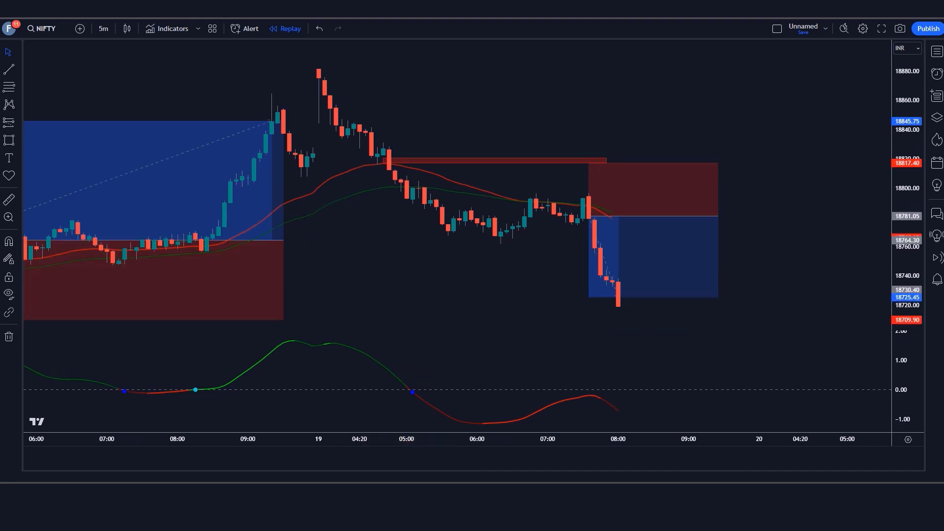
pyautogui.moveTo(718, 216); pyautogui.dragTo(618, 216)
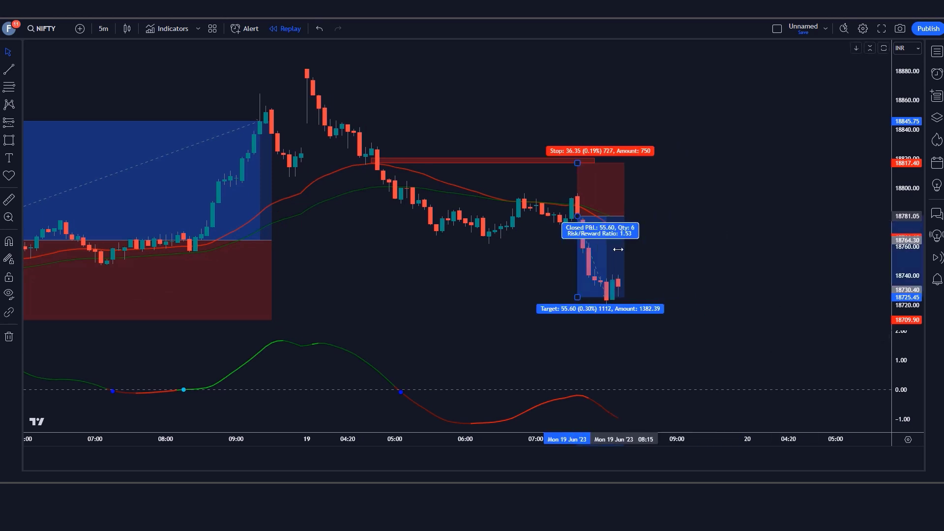
pyautogui.click(700, 254)
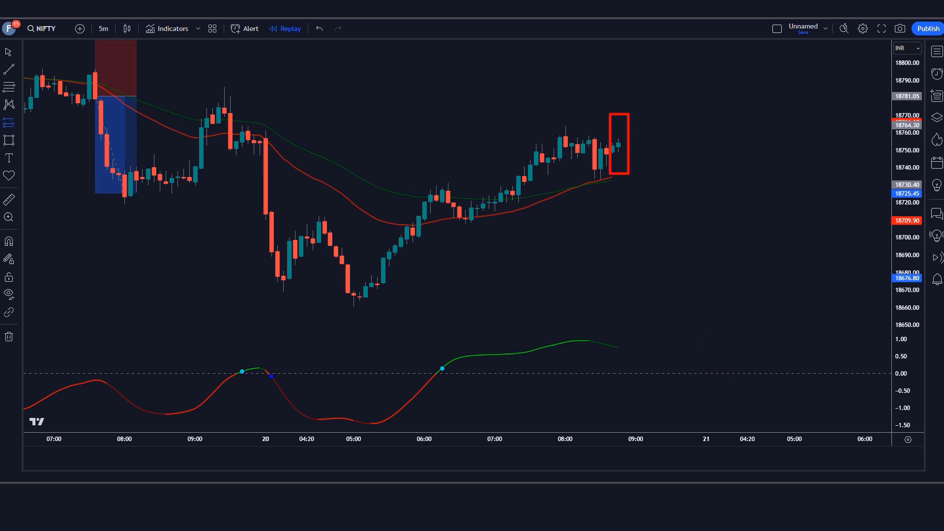
# Place a long position at 18753.45 on the 20 June 08:45 candle and mark the red EMA's recent low with a thin rectangle
pyautogui.click(618, 143)
pyautogui.hotkey('alt', 'shift', 'r')
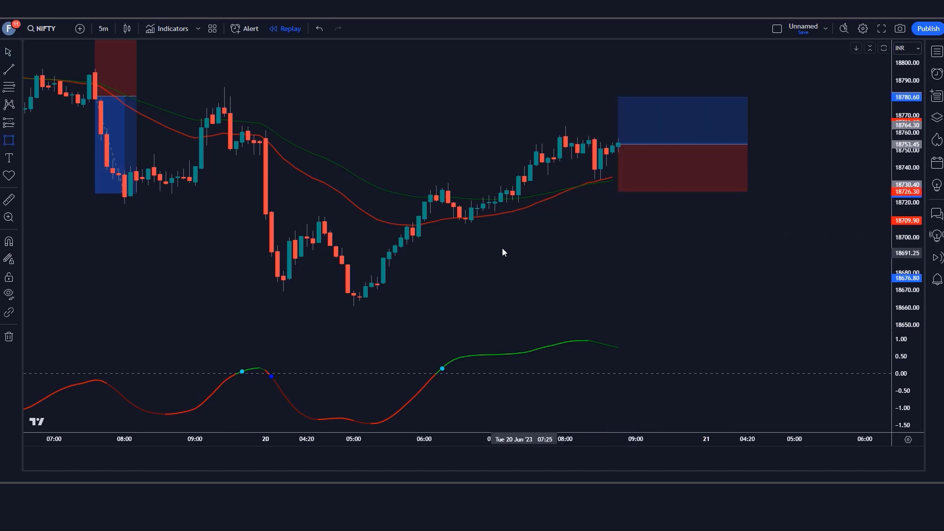
pyautogui.moveTo(407, 225); pyautogui.dragTo(648, 228)
# Move the long position's stop to the marked EMA low at 18707.00 and raise its target to 18823.35 for a risk/reward ratio of 1.5
pyautogui.moveTo(618, 191); pyautogui.dragTo(622, 226)
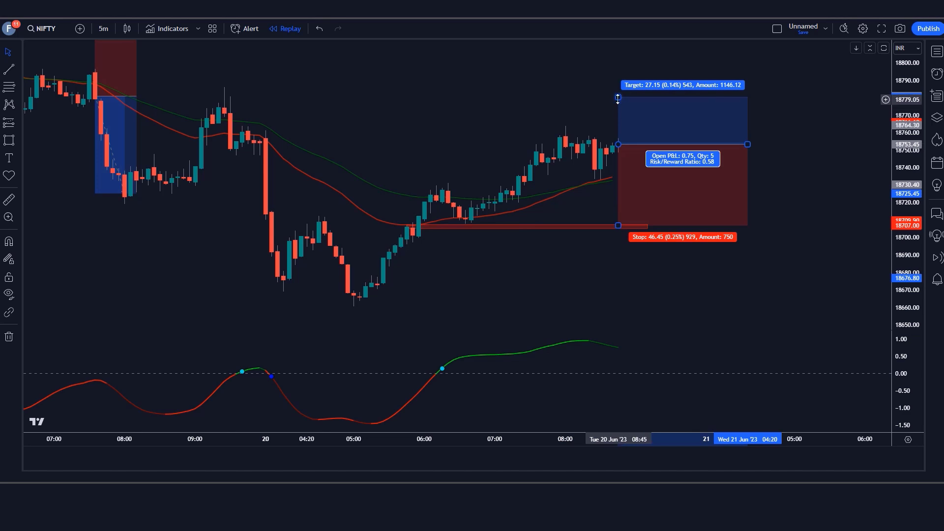
pyautogui.moveTo(618, 98); pyautogui.dragTo(618, 49)
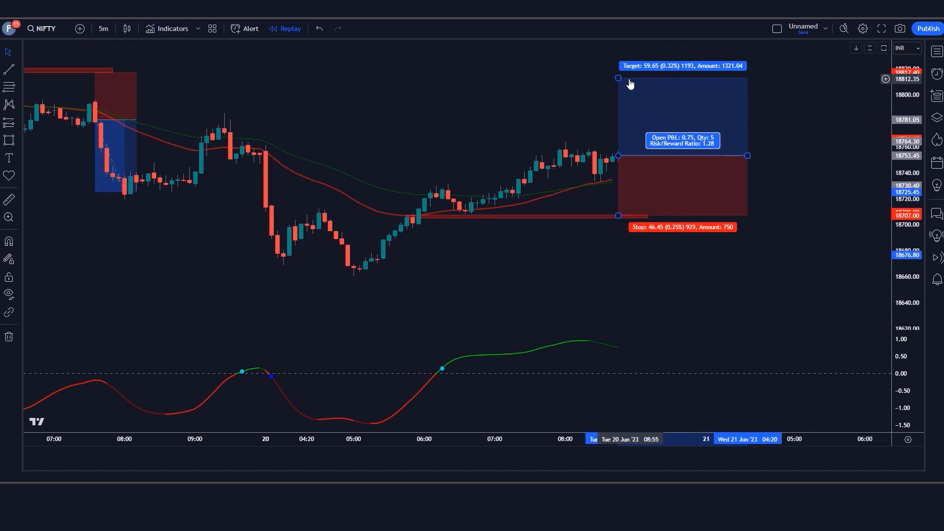
pyautogui.moveTo(630, 85); pyautogui.dragTo(620, 65)
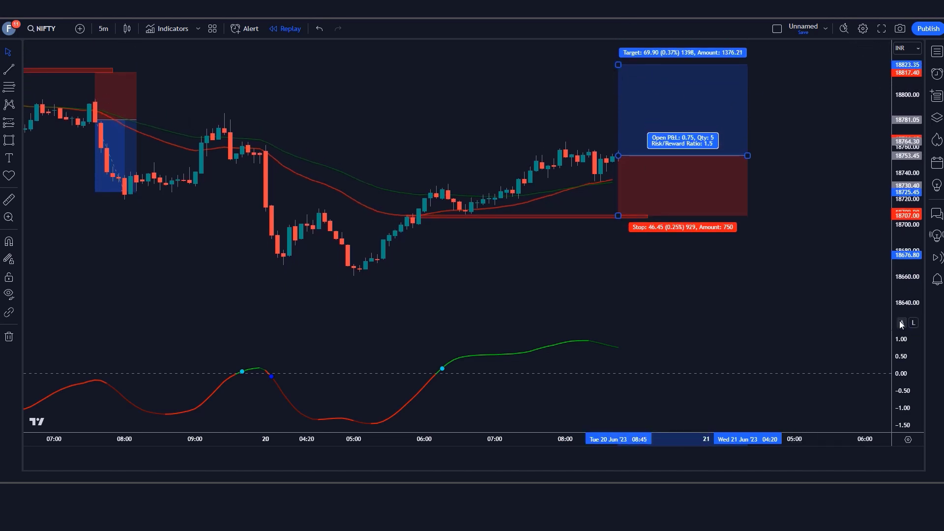
pyautogui.click(901, 323)
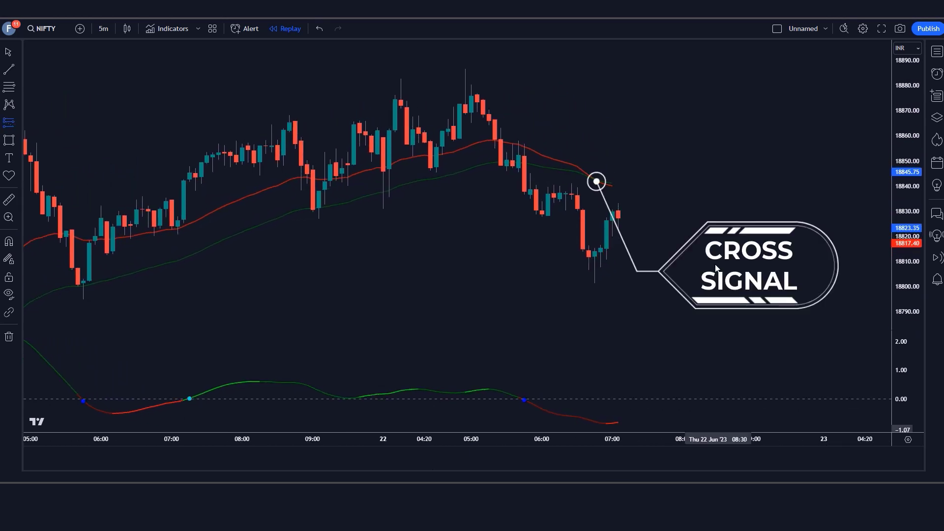
# Place a short position at 18828.10 on the 22 June 07:05 candle and mark the red EMA's peak with a thin rectangle from 05:15 to 07:35
pyautogui.click(618, 216)
pyautogui.click(490, 140)
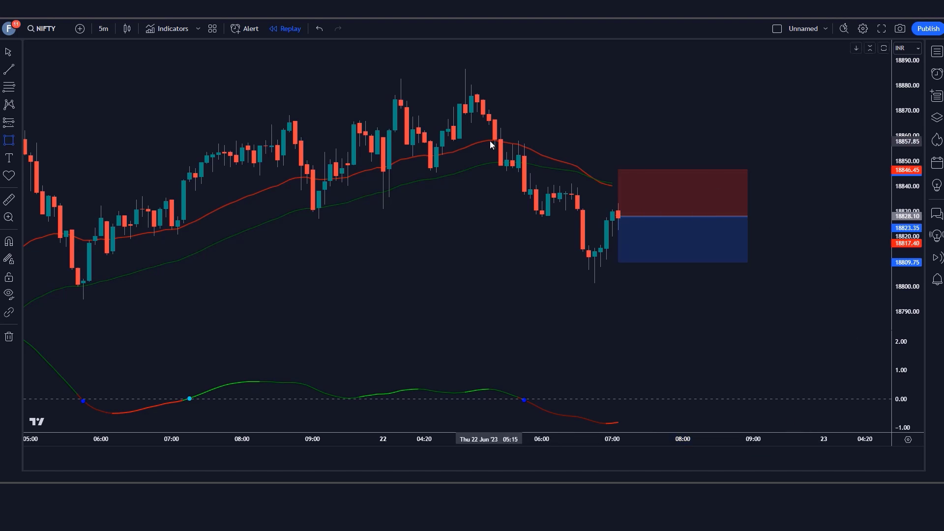
pyautogui.moveTo(486, 141); pyautogui.dragTo(653, 138)
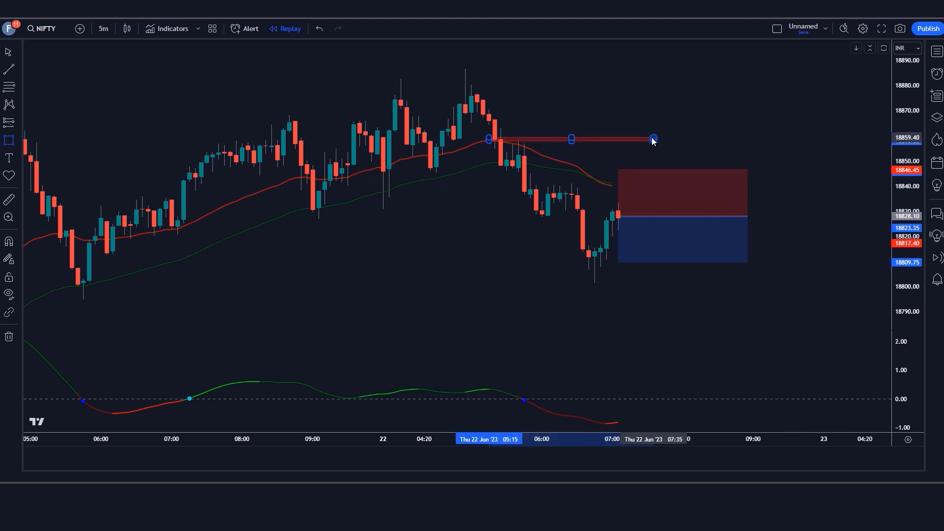
# Move the short position's stop to the marked EMA peak at 18858.05 and lower its target
pyautogui.moveTo(618, 170); pyautogui.dragTo(631, 141)
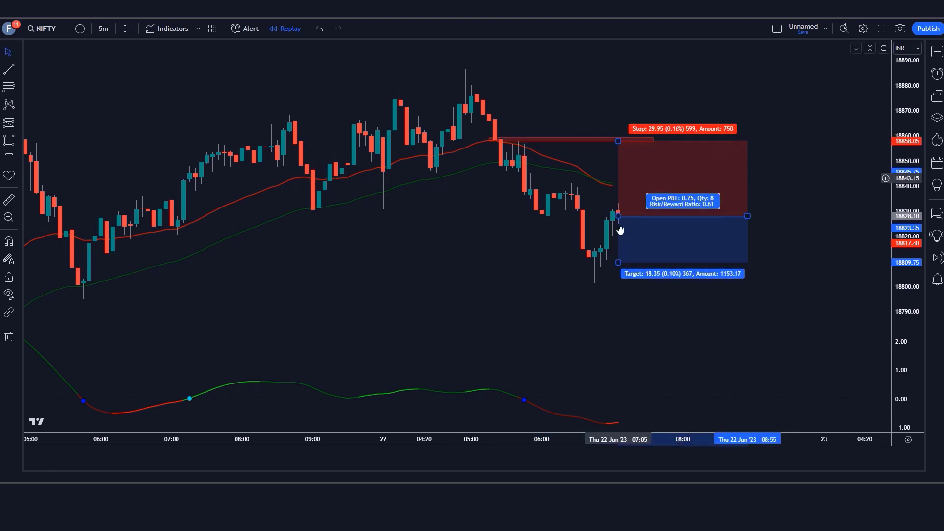
pyautogui.moveTo(617, 263); pyautogui.dragTo(618, 348)
pyautogui.click(788, 276)
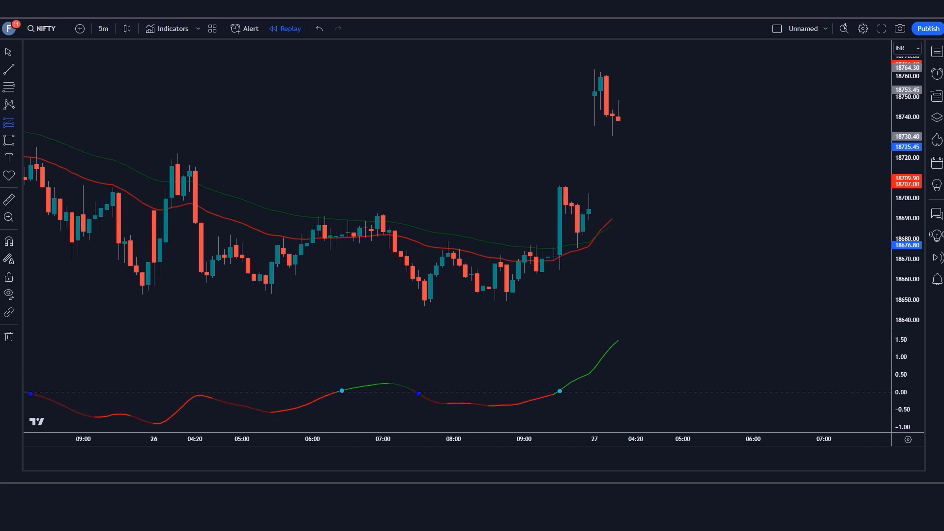
# Place a long position at 18746.90 on the 27 June 04:05 candle and mark the red EMA's low with a thin rectangle from 26 June 09:15 to 27 June 04:55
pyautogui.press('Escape')
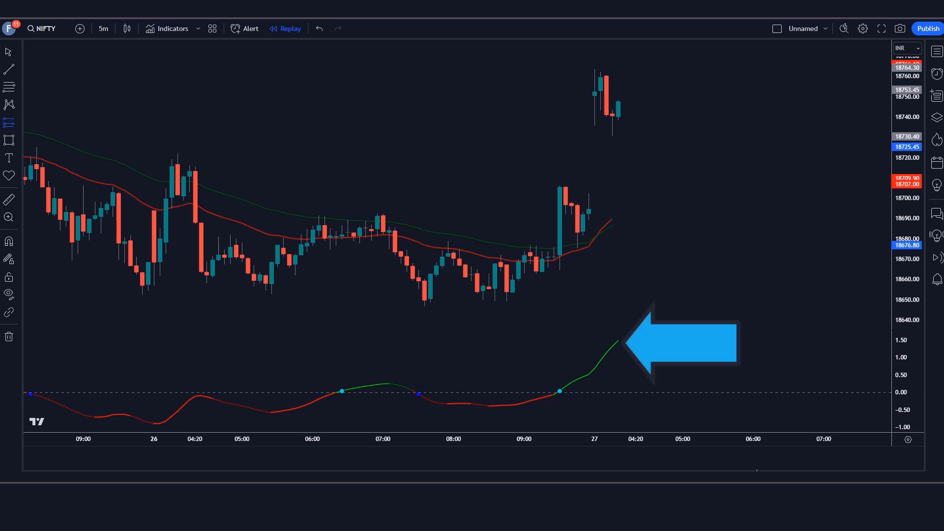
pyautogui.click(618, 104)
pyautogui.hotkey('alt', 'shift', 'r')
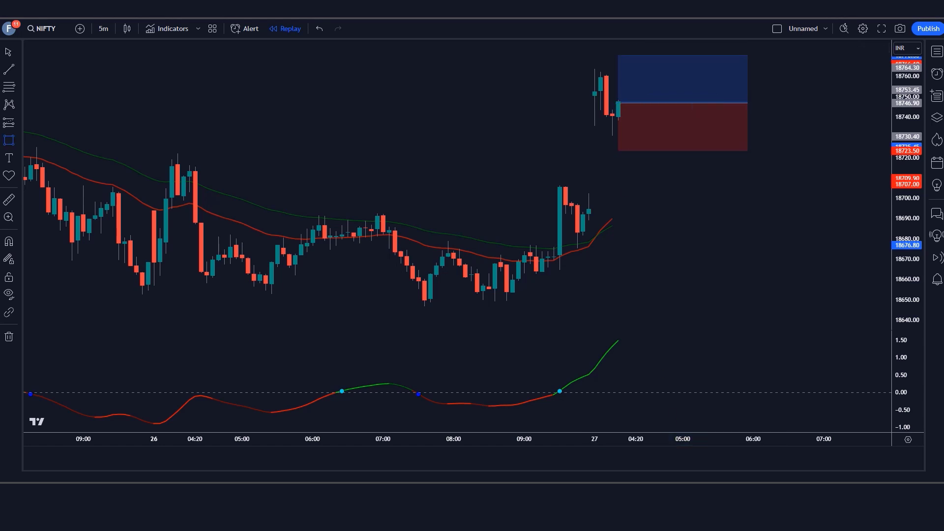
pyautogui.moveTo(545, 262); pyautogui.dragTo(677, 262)
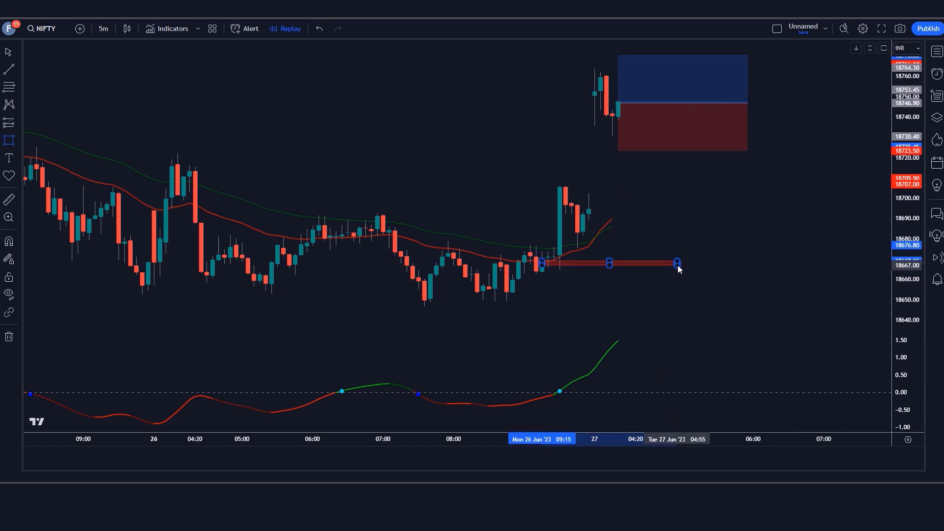
# Move the long position's stop to the marked EMA low at 18669.15 and raise its target for a risk/reward ratio of 1.5
pyautogui.moveTo(618, 151); pyautogui.dragTo(630, 260)
pyautogui.moveTo(618, 55); pyautogui.dragTo(620, 32)
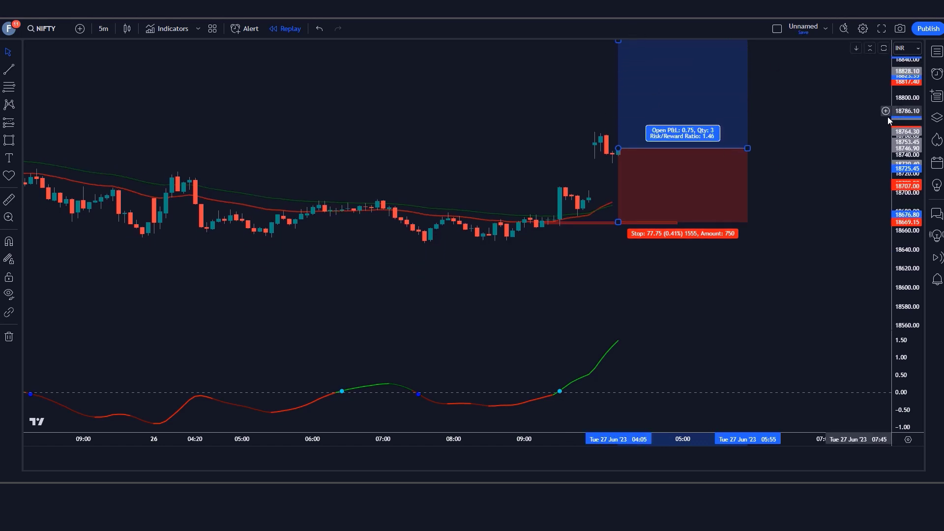
pyautogui.moveTo(899, 280); pyautogui.dragTo(902, 325)
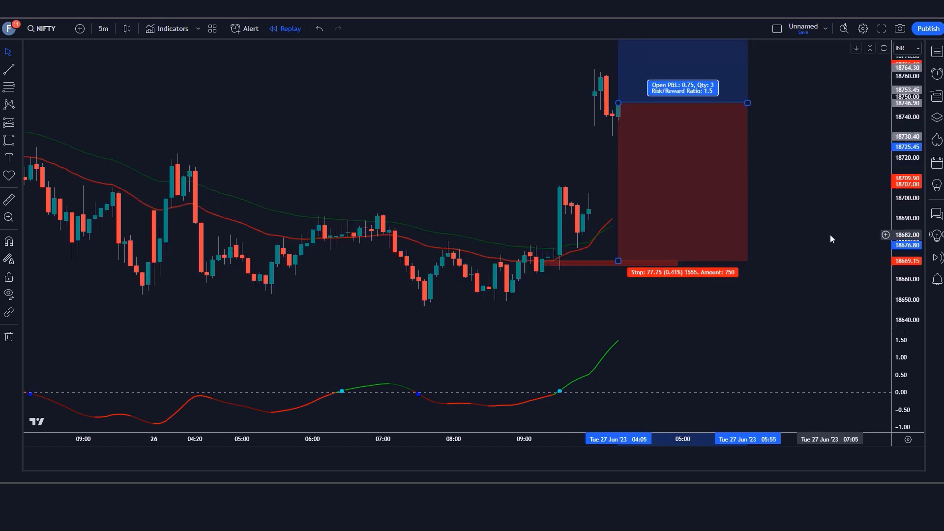
pyautogui.click(832, 238)
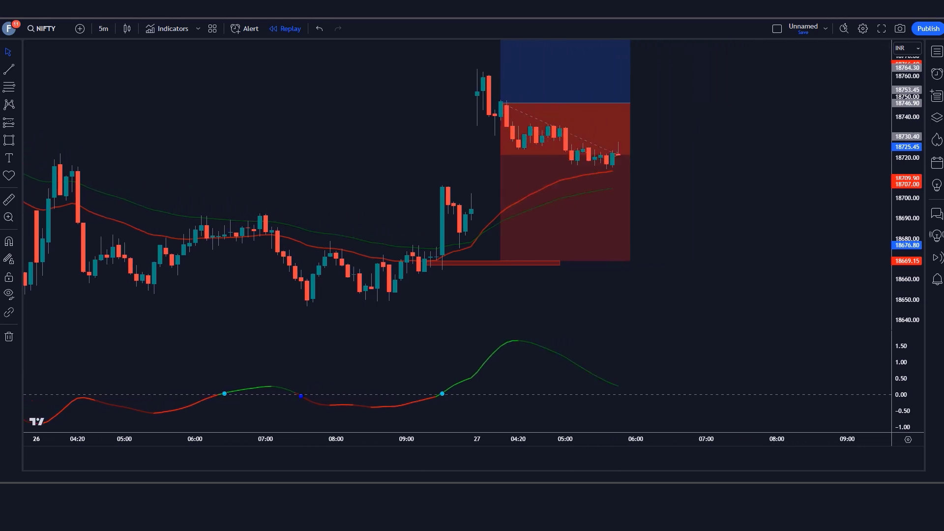
# Extend the long position's right edge to about 08:30 on 27 June
pyautogui.click(611, 103)
pyautogui.moveTo(612, 104); pyautogui.dragTo(792, 103)
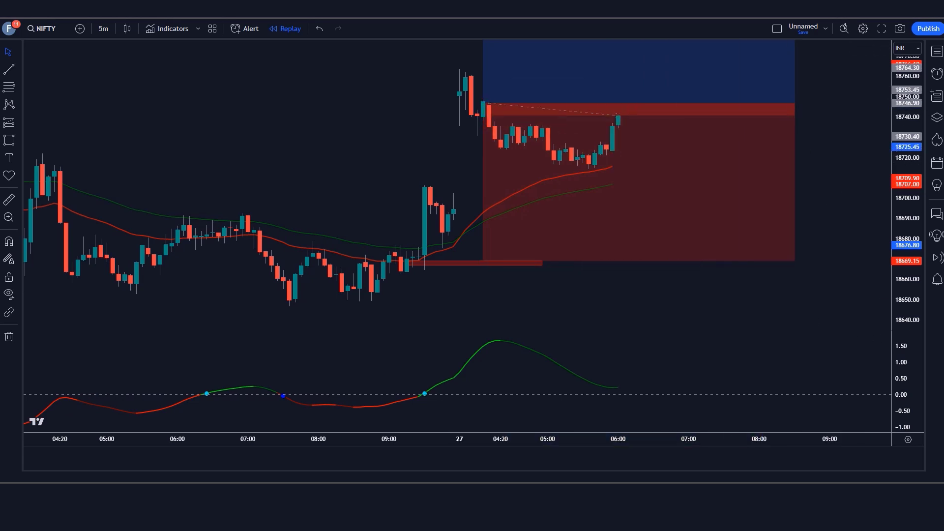